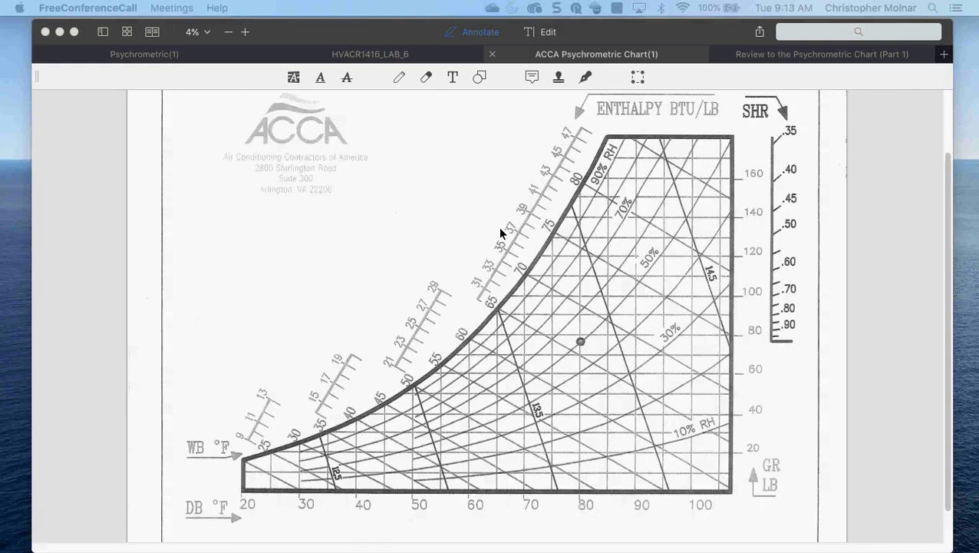
Glance at the Porter and Chester chart, return to the ACCA chart, and enable shape drawing
click(181, 59)
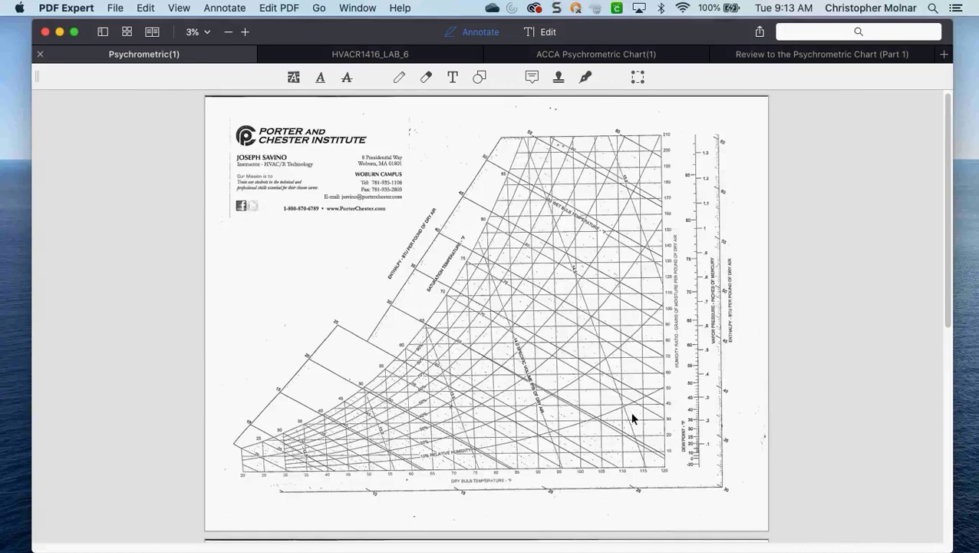
click(574, 68)
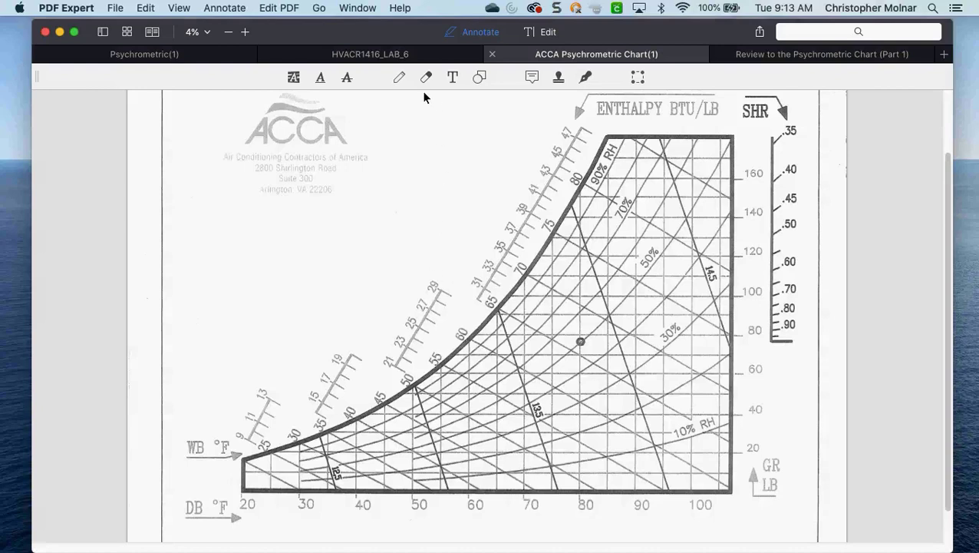
click(478, 78)
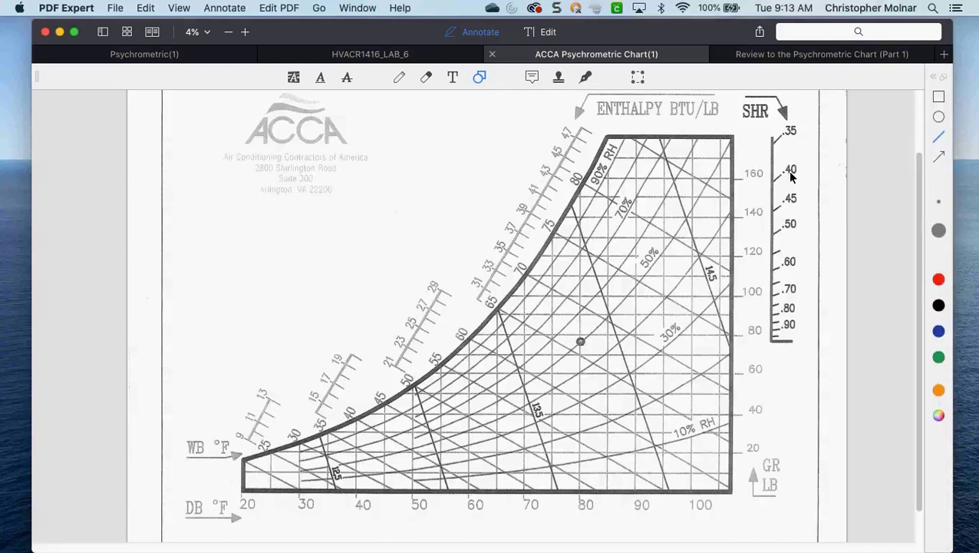
Draw a red vertical line from 70°F dry bulb up to the saturation curve, then go full screen
click(938, 279)
drag(526, 279, 524, 517)
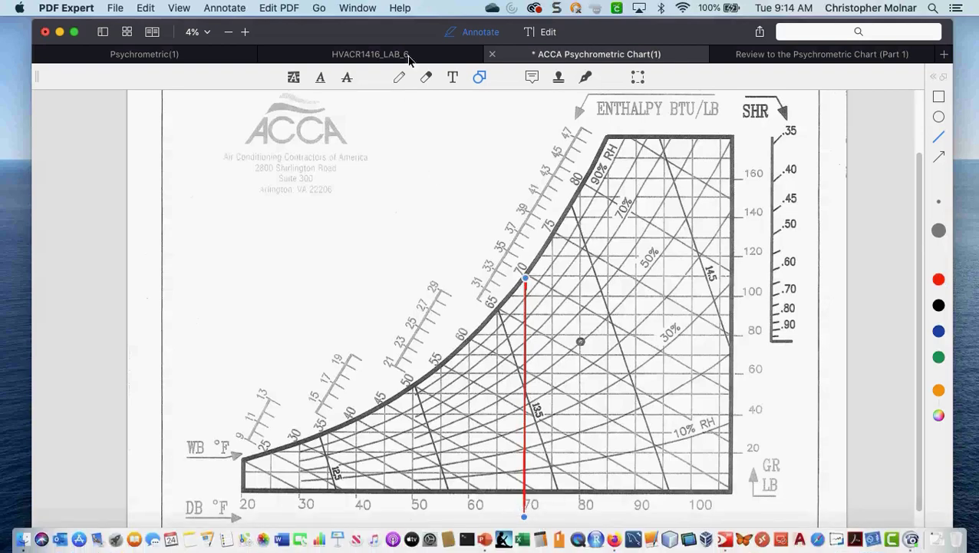
click(180, 9)
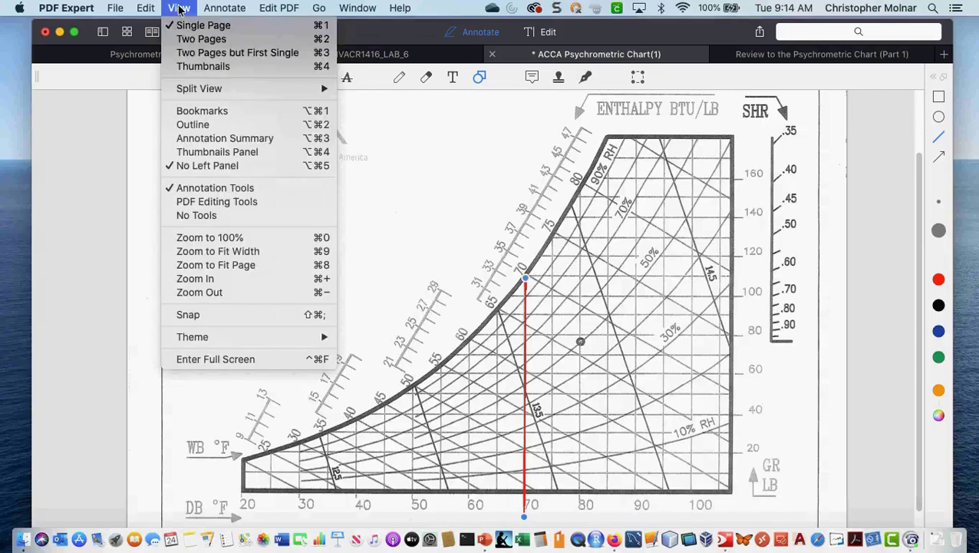
click(198, 359)
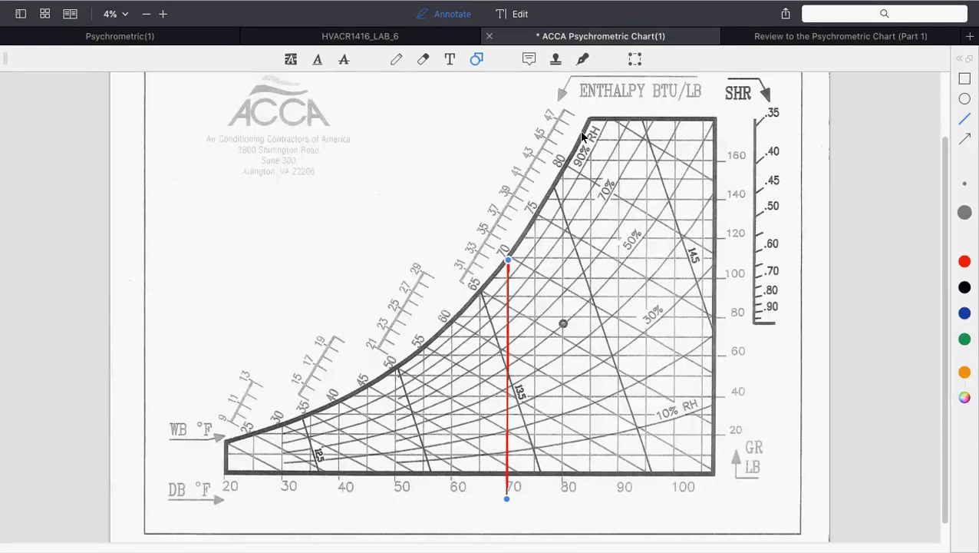
Recolour the 70°F line blue and add an orange arrow pointing at the saturation curve near 75
click(965, 313)
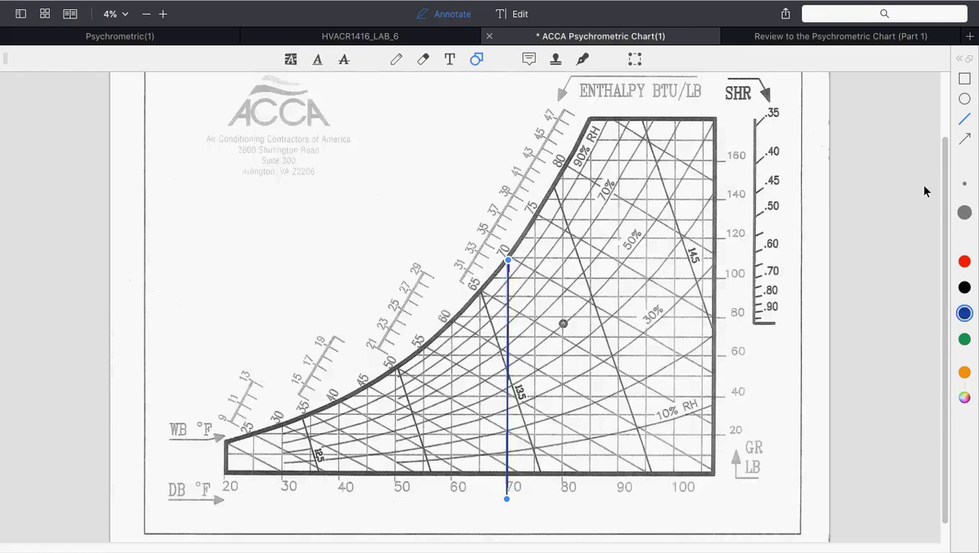
click(966, 138)
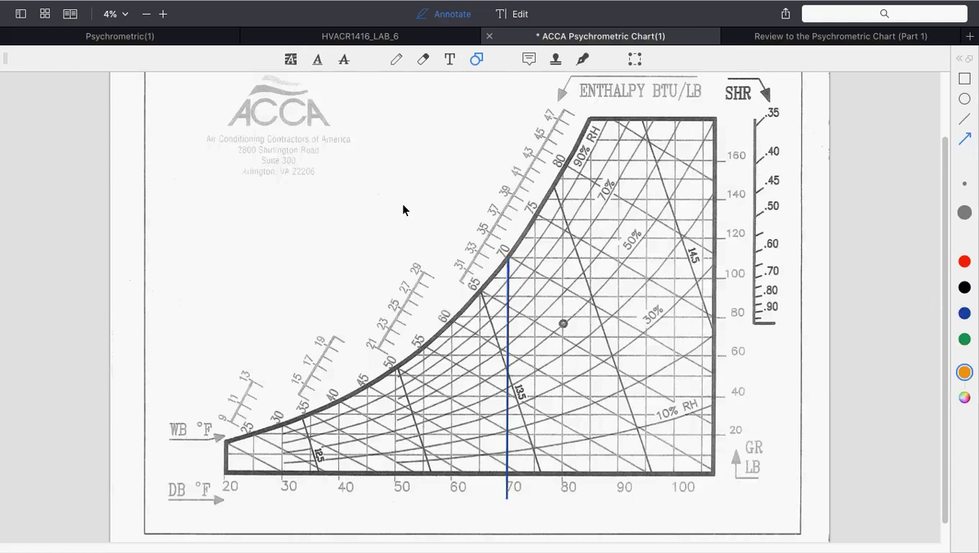
drag(403, 204, 532, 219)
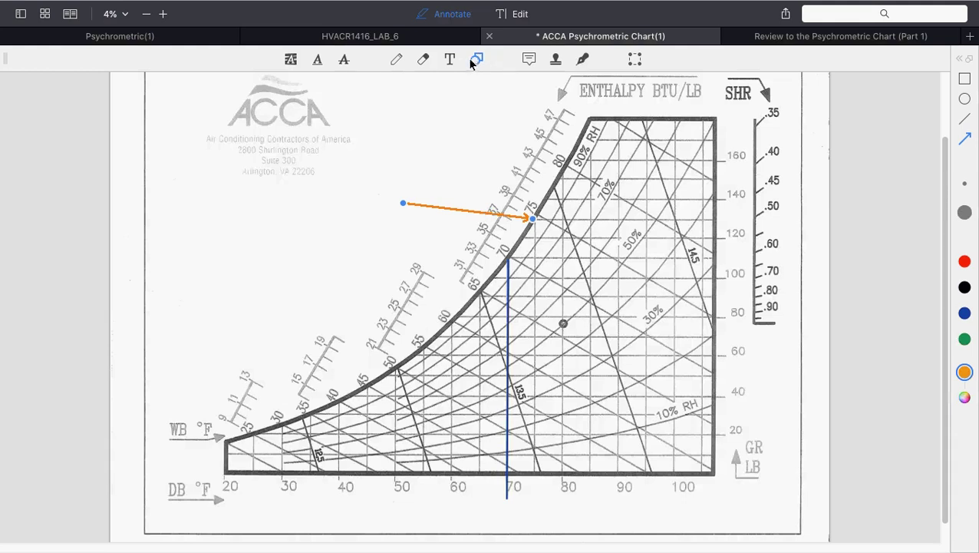
click(964, 99)
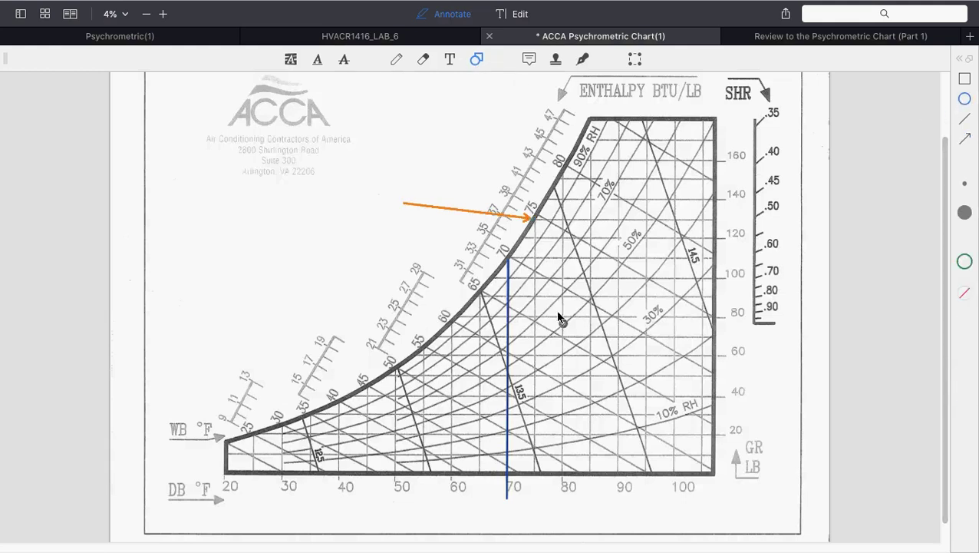
Draw a small green circle around the 50 wet-bulb point on the saturation curve
mouse_move(409, 349)
mouse_down()
mouse_move(395, 350)
mouse_move(378, 383)
mouse_up()
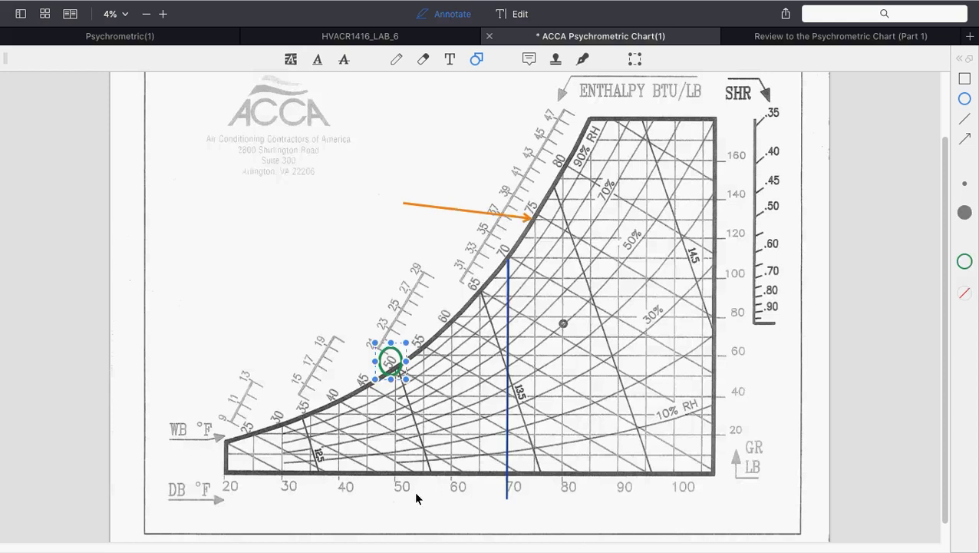
click(250, 270)
Draw a green diagonal from the saturation curve near 65 to about 20 gr/lb, plus a short green stroke
click(965, 122)
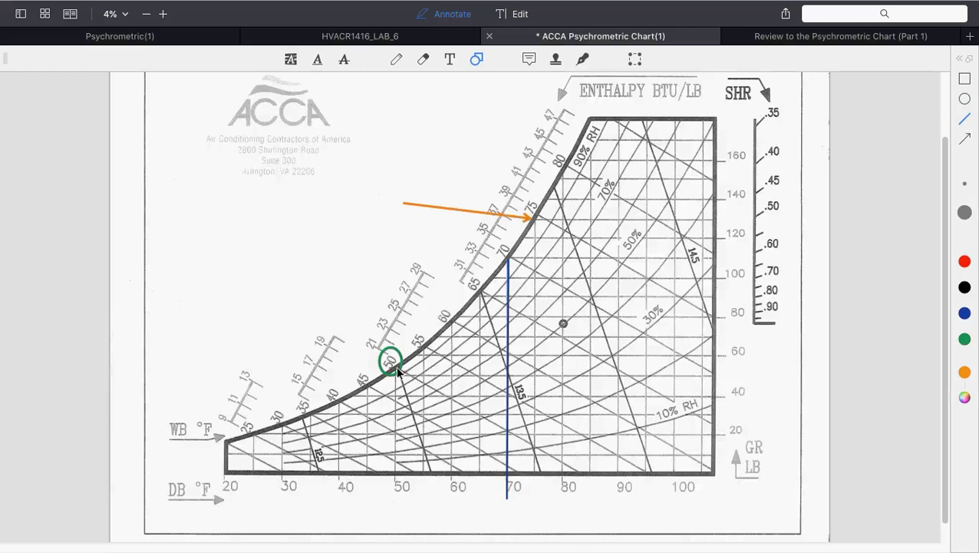
click(965, 338)
drag(487, 293, 741, 443)
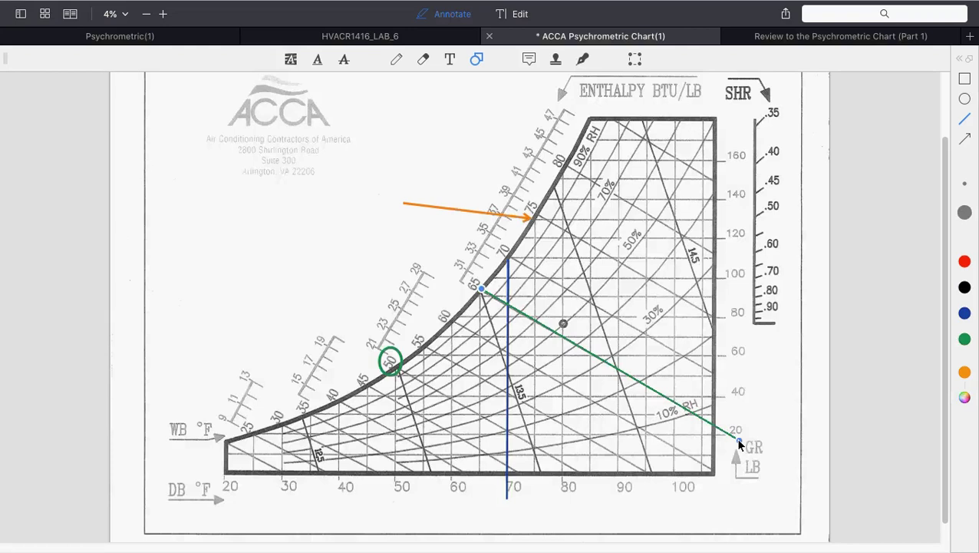
click(972, 265)
click(965, 340)
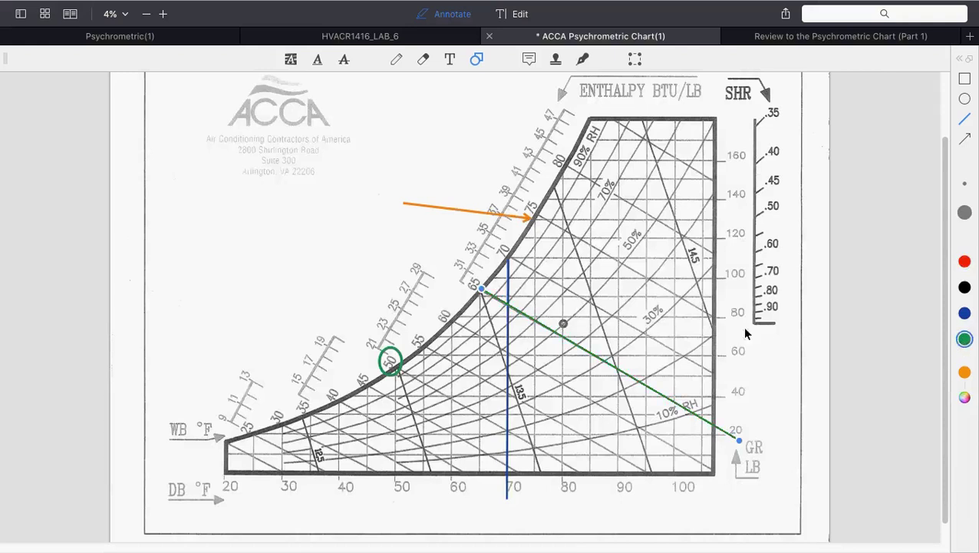
click(508, 302)
mouse_move(518, 294)
mouse_down()
mouse_move(591, 295)
mouse_move(563, 292)
mouse_up()
Delete the stray short line and circle the blue–green line crossing at 70°F in green
key(Delete)
click(965, 101)
drag(519, 294, 495, 325)
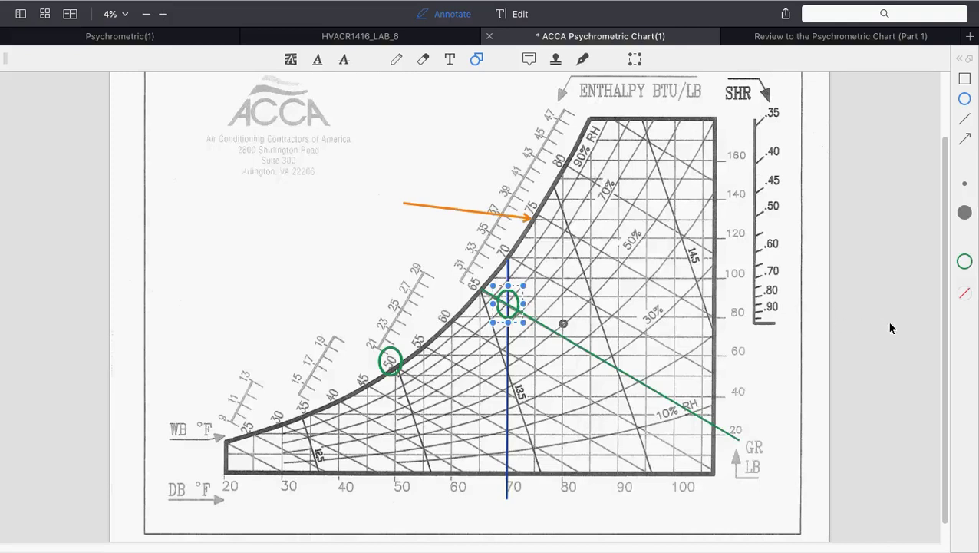
click(880, 200)
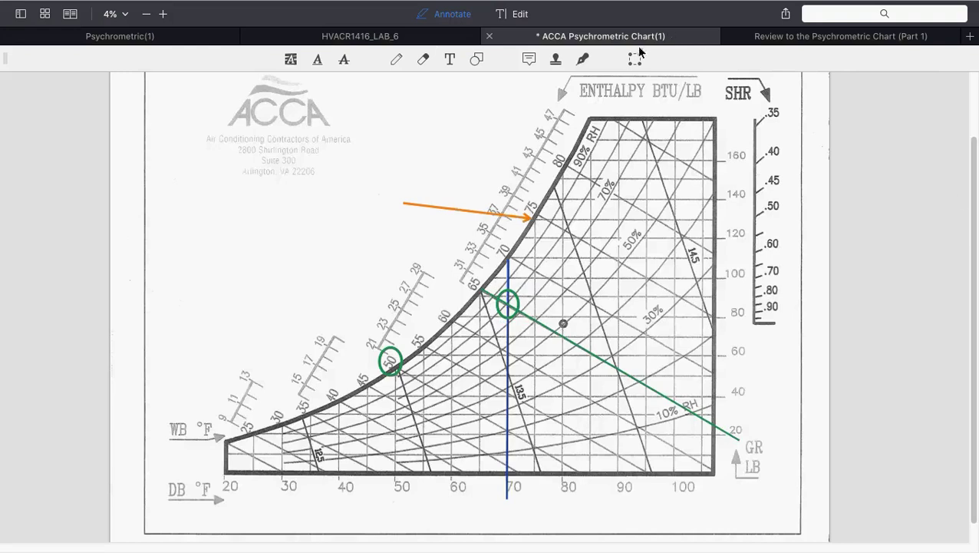
Draw a short orange arrow pointing left at the circled 70°F crossing
click(477, 59)
click(967, 142)
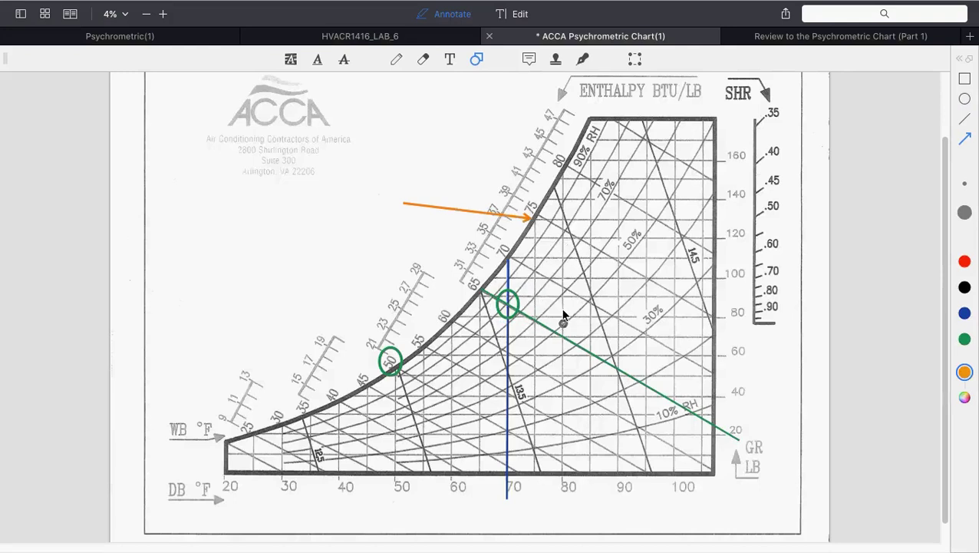
drag(608, 292, 526, 284)
Shift the green diagonal down-left, then move the green circle and orange arrow to its new 70°F crossing
click(546, 326)
drag(543, 323, 474, 377)
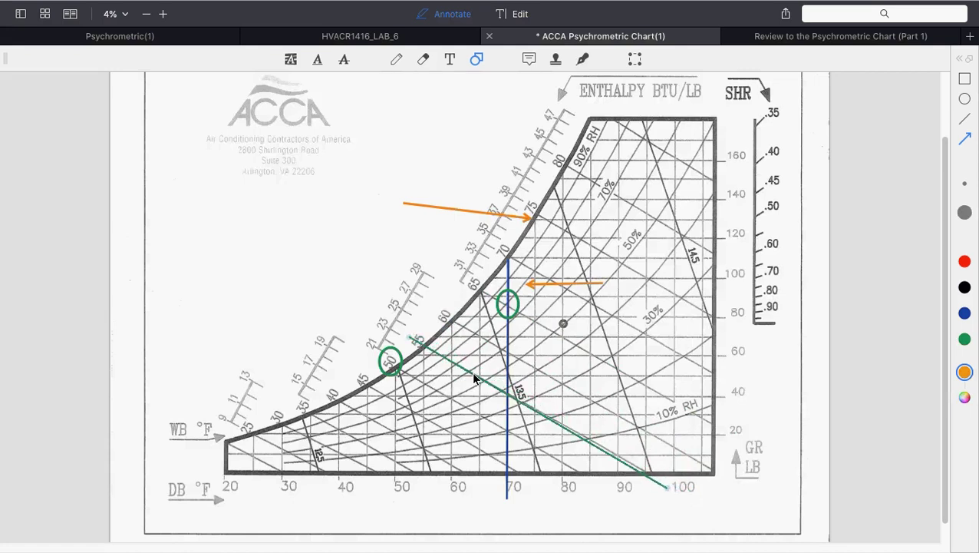
click(500, 317)
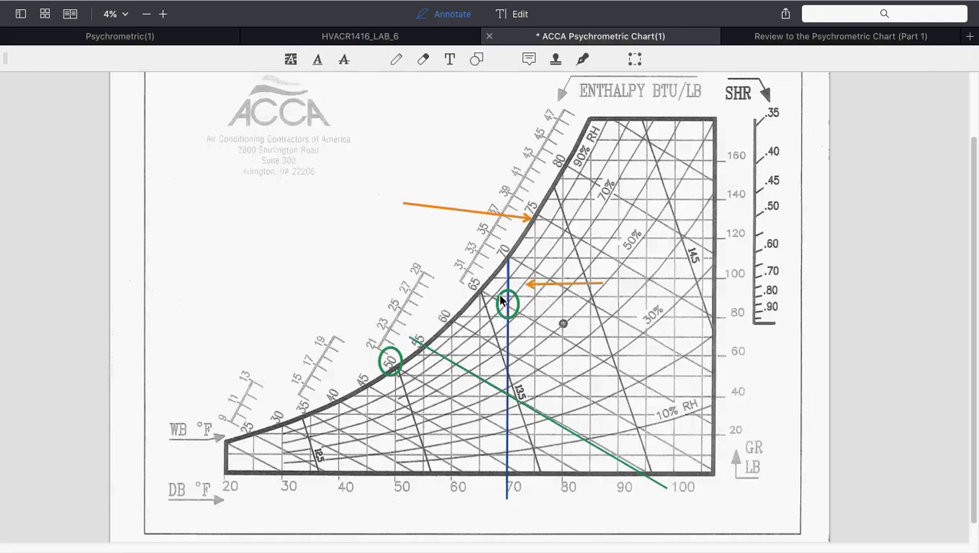
key(super+z)
drag(504, 300, 505, 388)
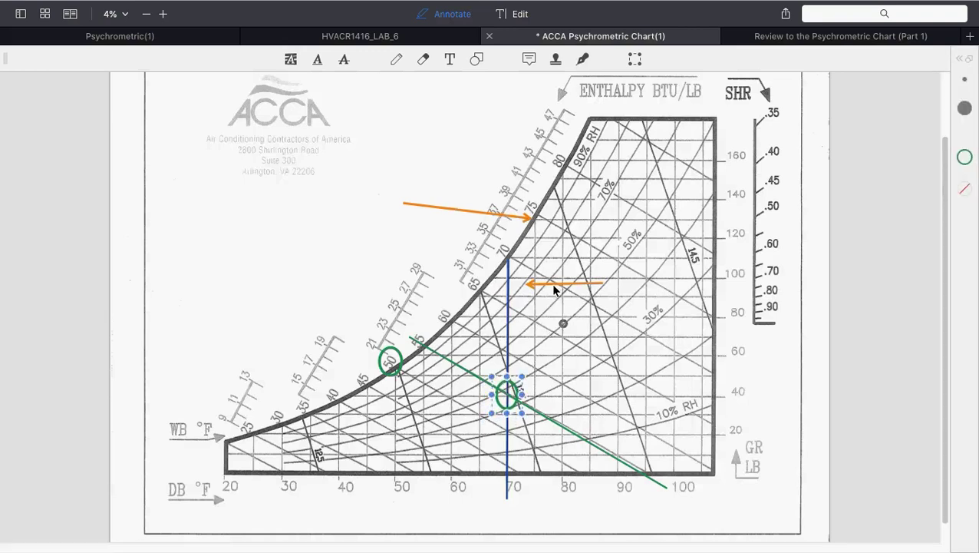
drag(554, 285, 559, 395)
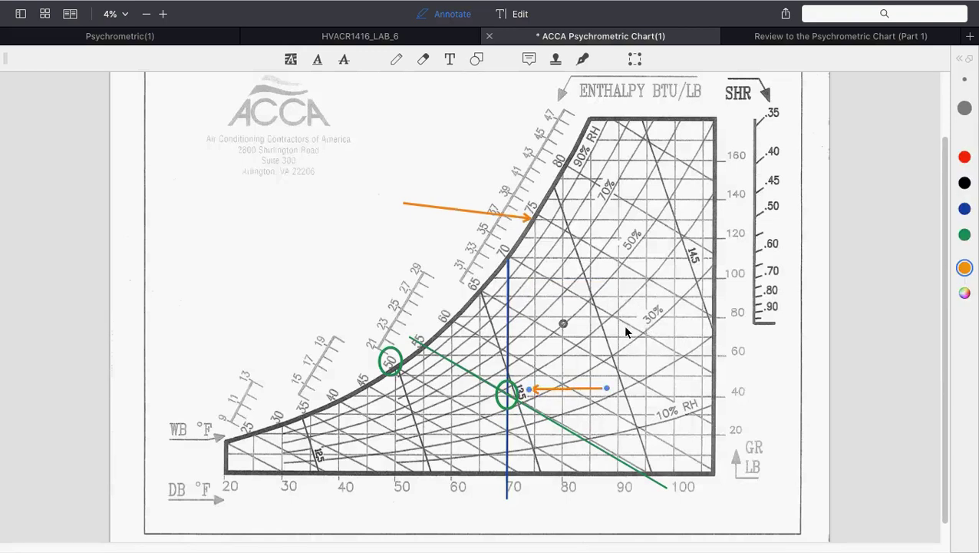
Extend the orange arrow's tip left until it touches the lower green circle
click(533, 396)
drag(534, 395, 511, 401)
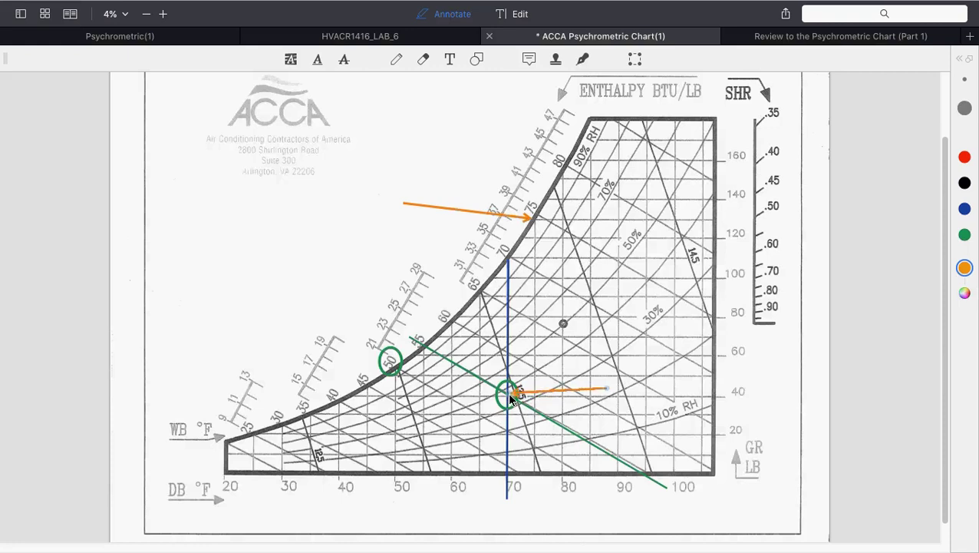
click(512, 400)
Move the blue dry-bulb line right to 80°F and stretch its top up past the chart
click(508, 326)
drag(508, 326, 563, 305)
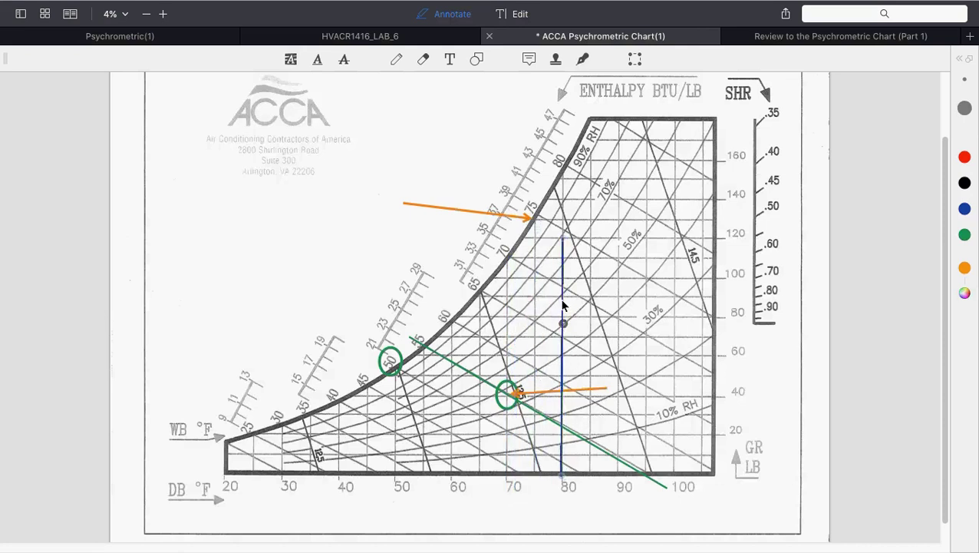
drag(565, 240, 562, 132)
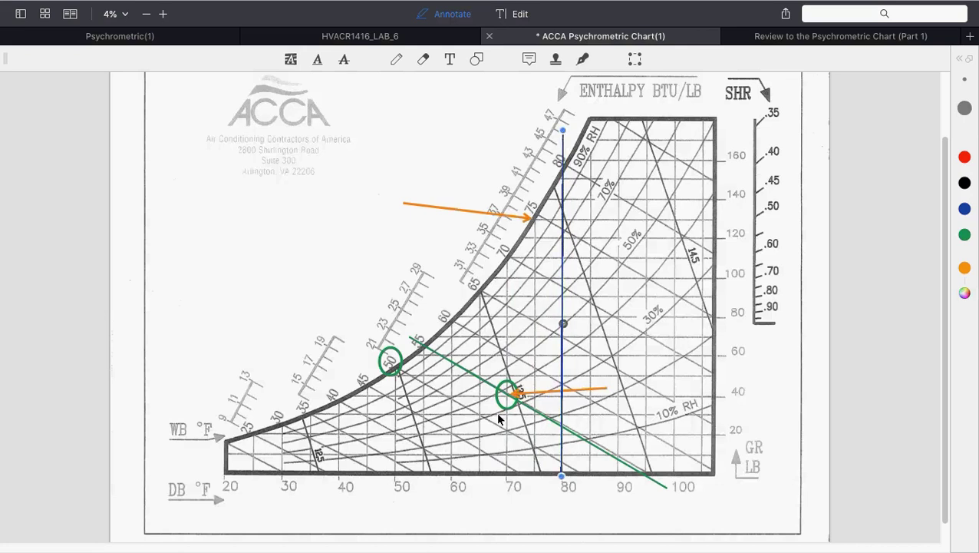
Shift the green diagonal up-right, delete the short orange arrow, and move the green circle onto its 80°F blue-line crossing
click(512, 388)
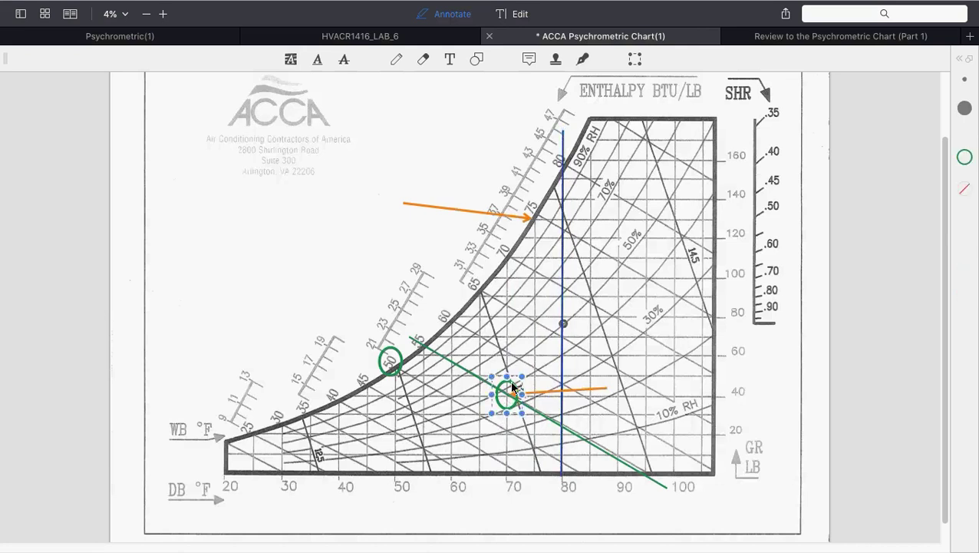
drag(482, 379, 558, 288)
click(538, 397)
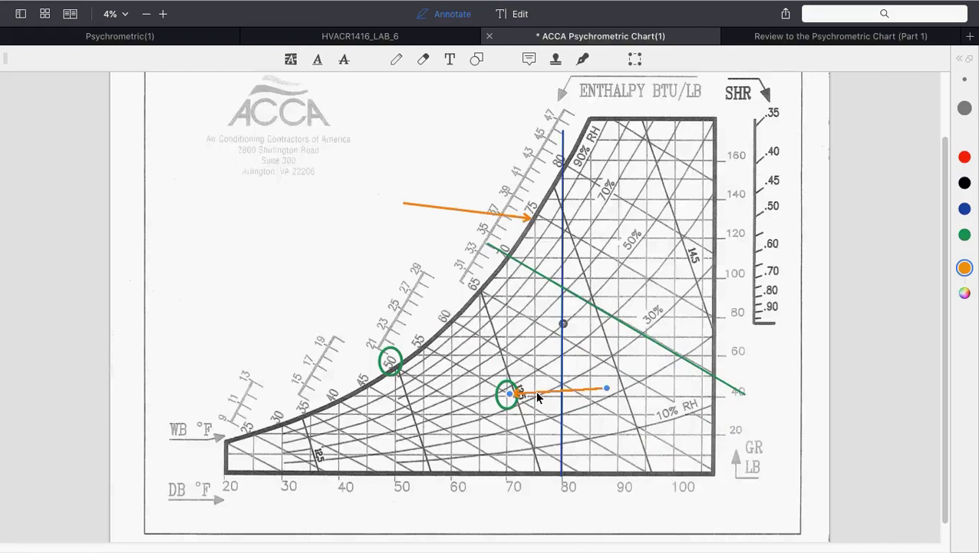
key(Delete)
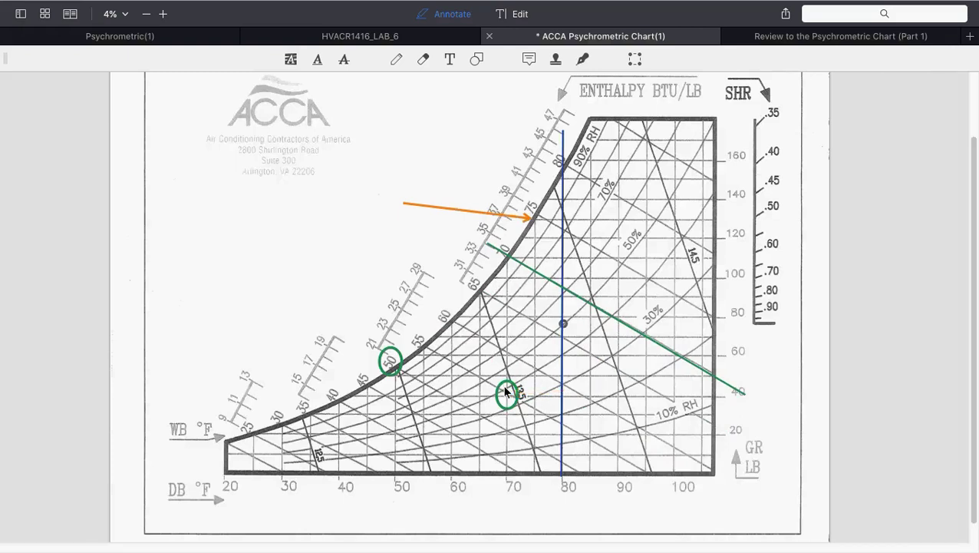
click(505, 391)
drag(505, 391, 563, 285)
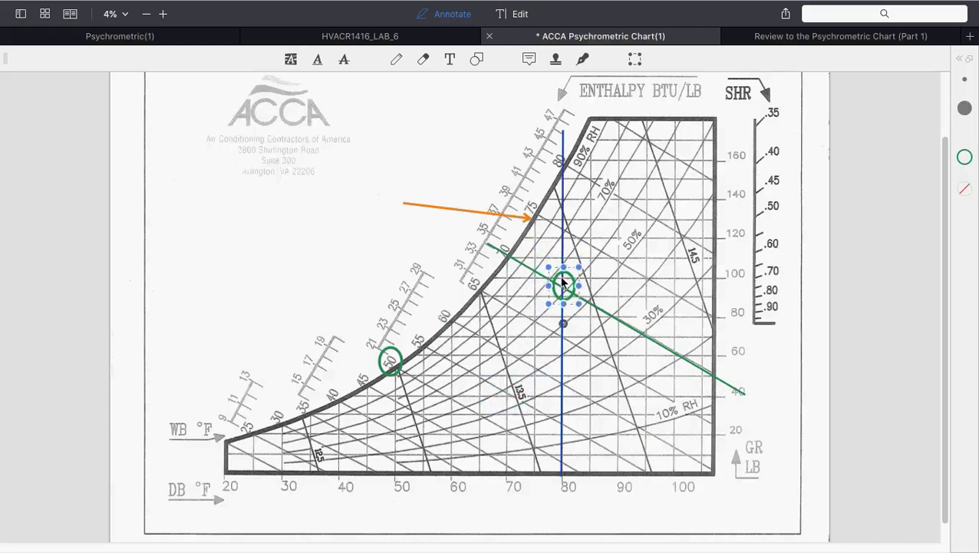